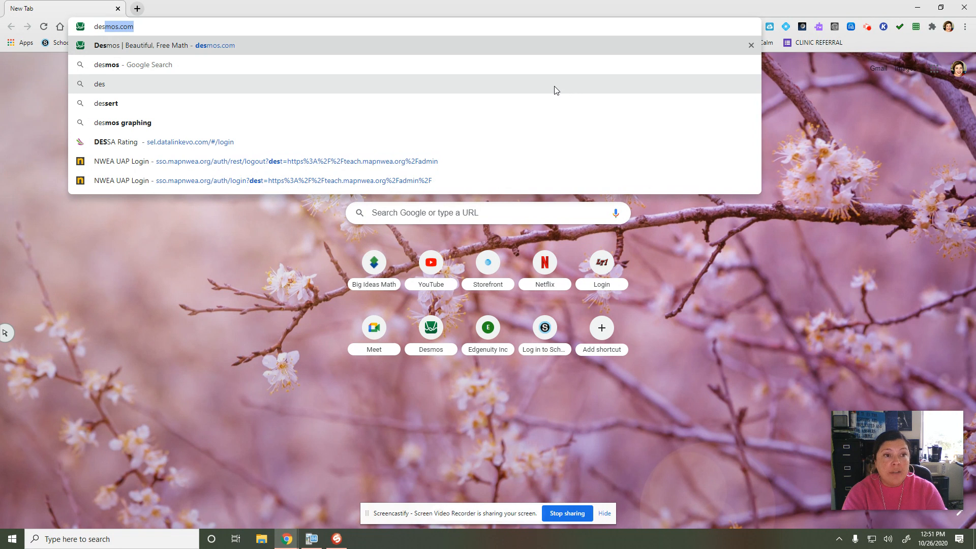
Step: Open the graphing calculator on desmos.com and add a table to the expression list
key("Return")
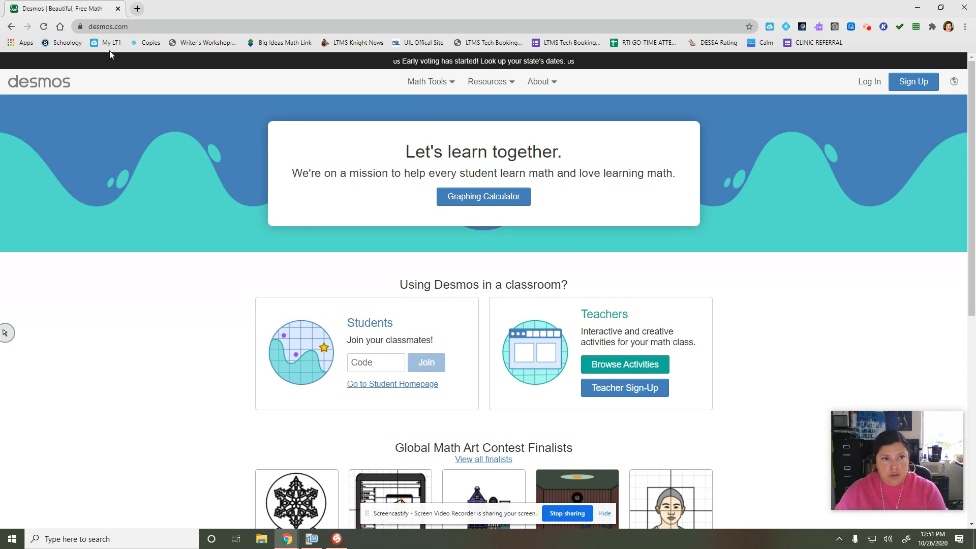
left_click(480, 199)
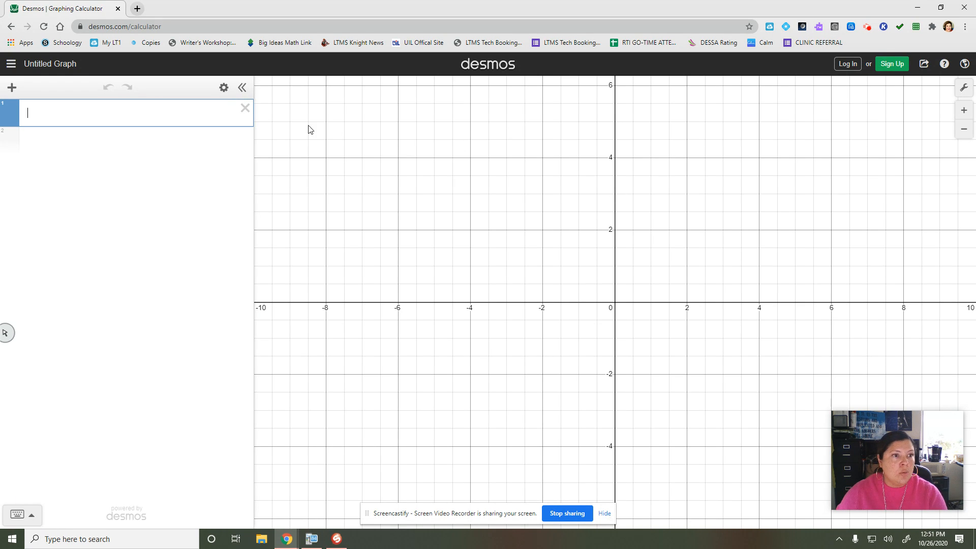
left_click(11, 90)
left_click(25, 161)
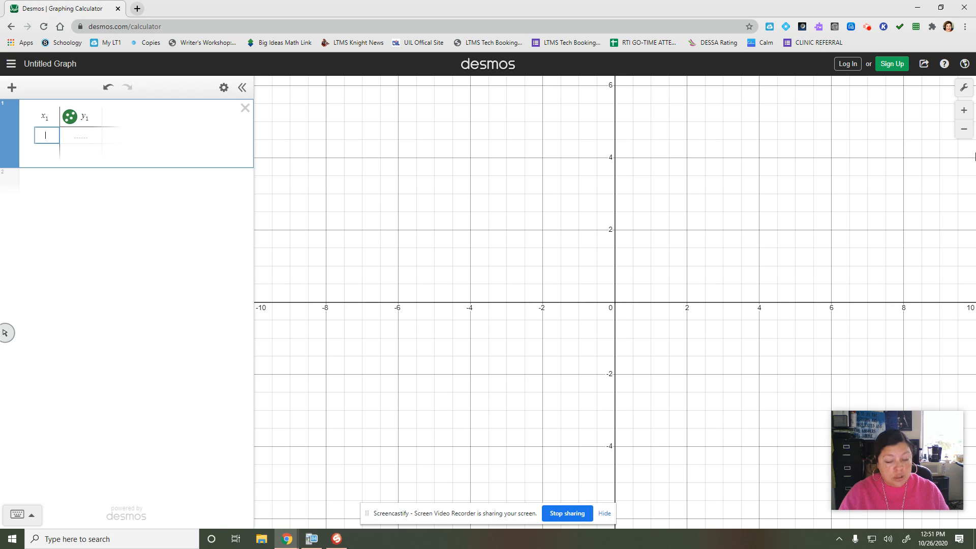
Step: Fill the table's x₁ column with 2, 3.7, 4.2, 1.9, 3.1, 2.5, 4.4 and 3.9
type("2")
key("Return")
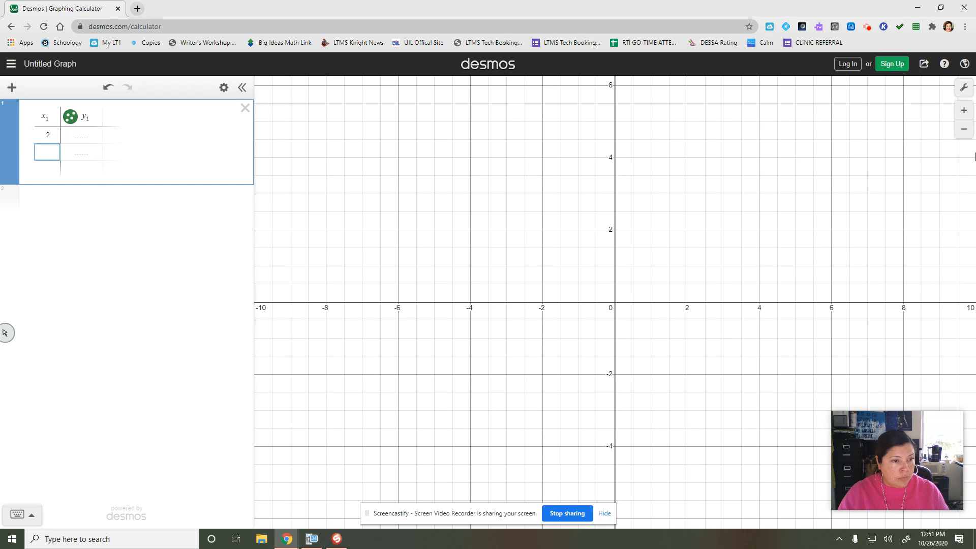
type("3.7")
key("Return")
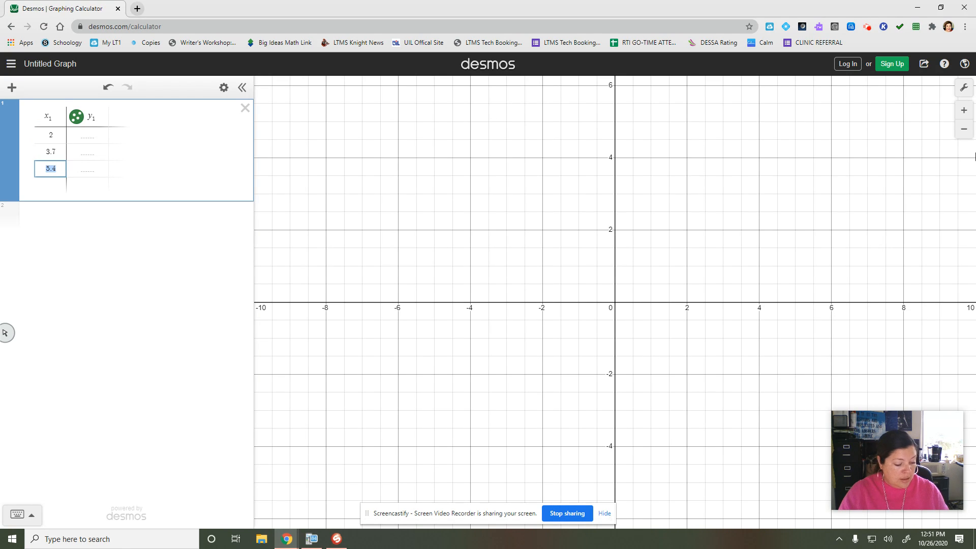
type("4.2")
key("Return")
type("1")
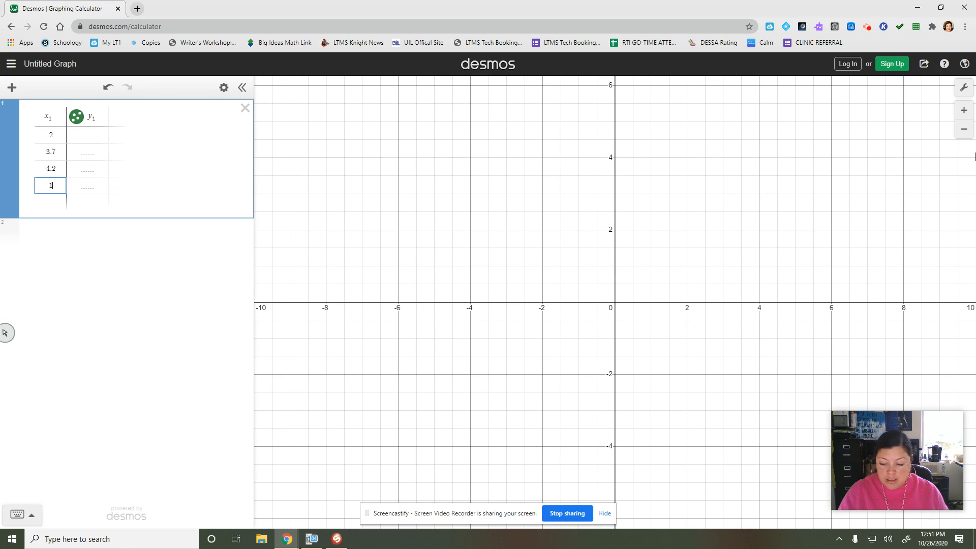
type(".9")
key("Return")
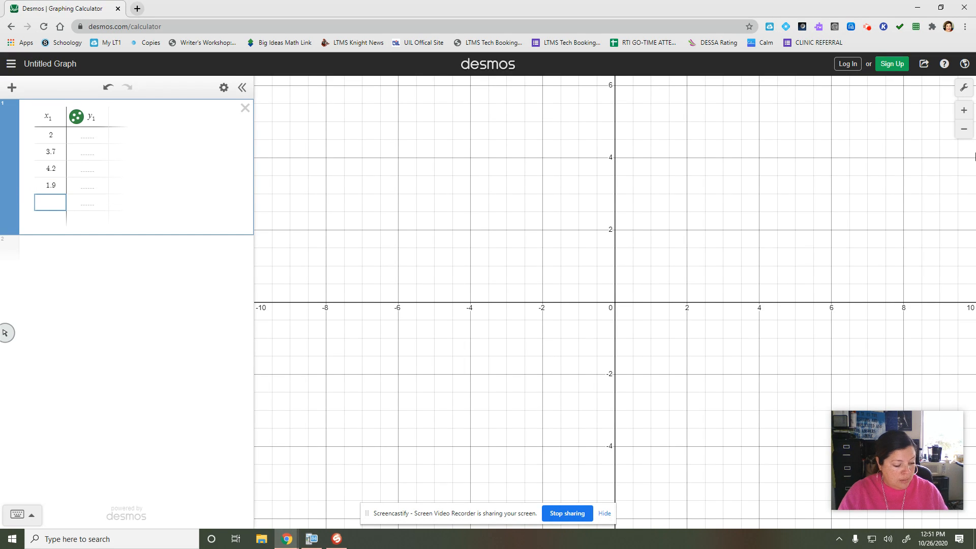
type("3.1")
key("Return")
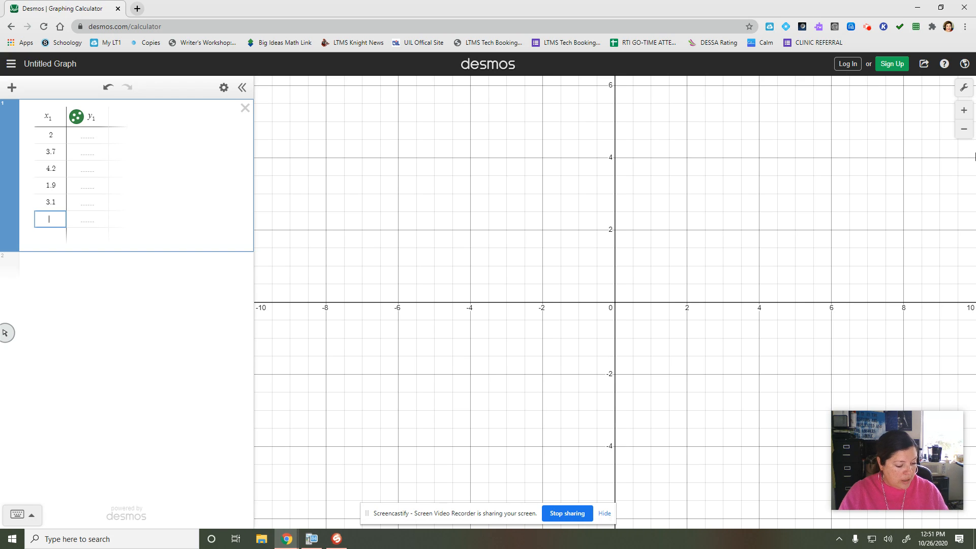
type("2.5")
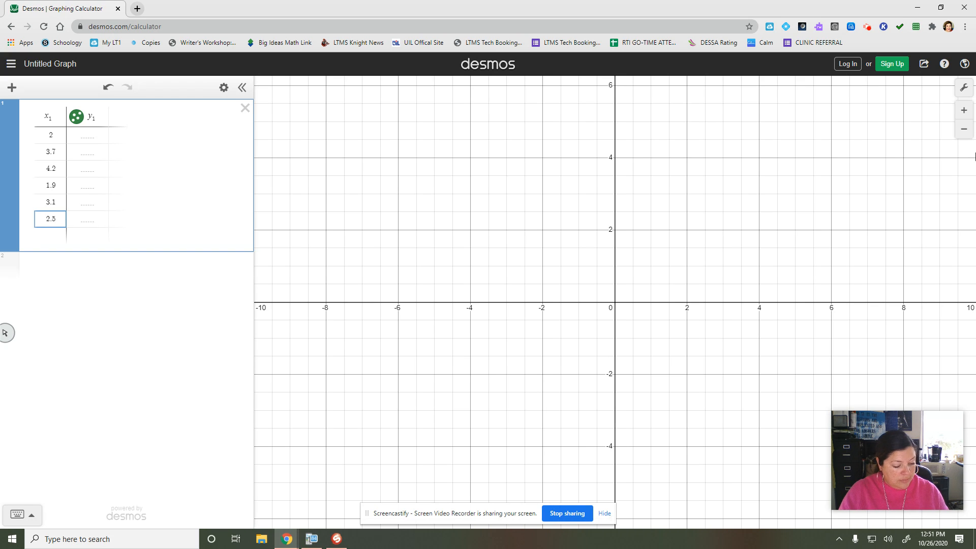
key("Return")
type("4.4")
key("Return")
type("3.9")
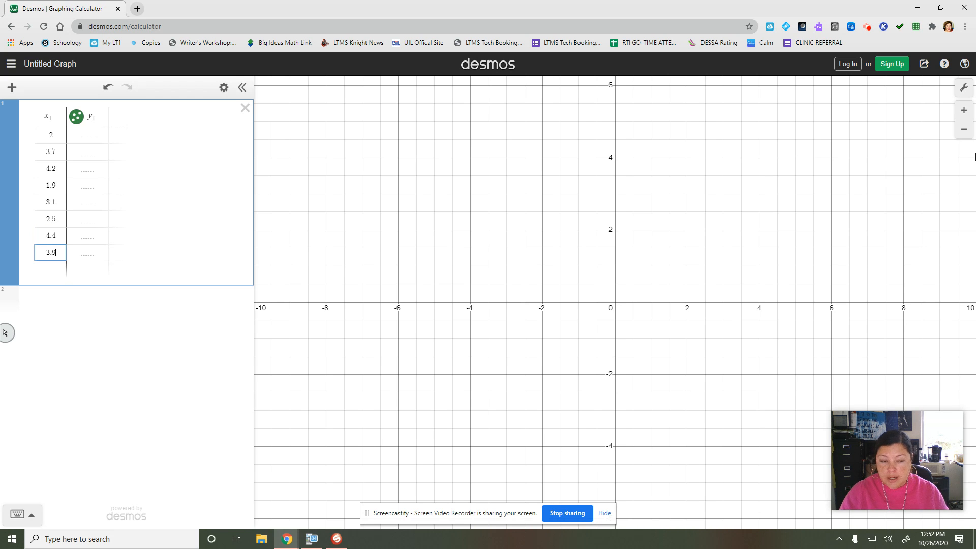
key("Return")
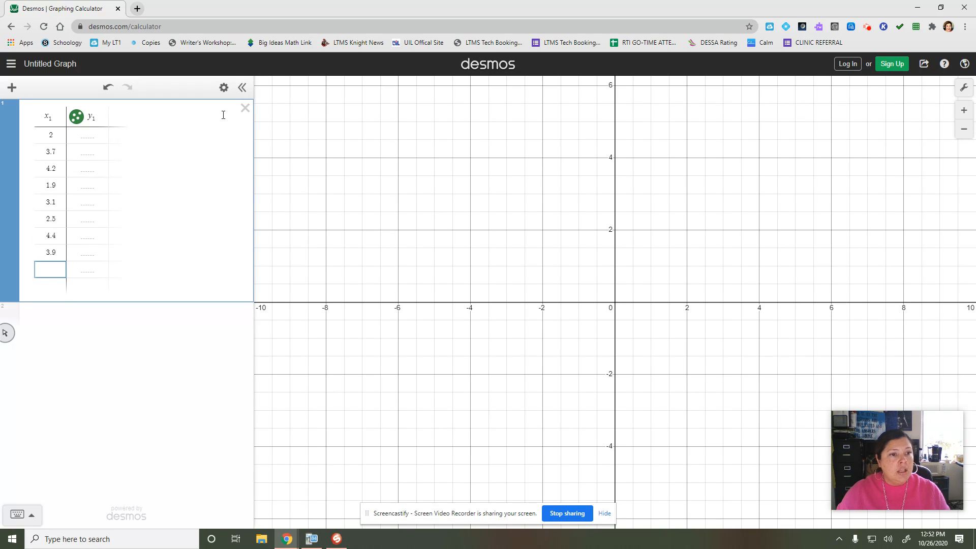
Step: Fill the table's y₁ column with 60, 83, 84, 58, 72, 62, 85 and 85, starting at the first row
left_click(98, 134)
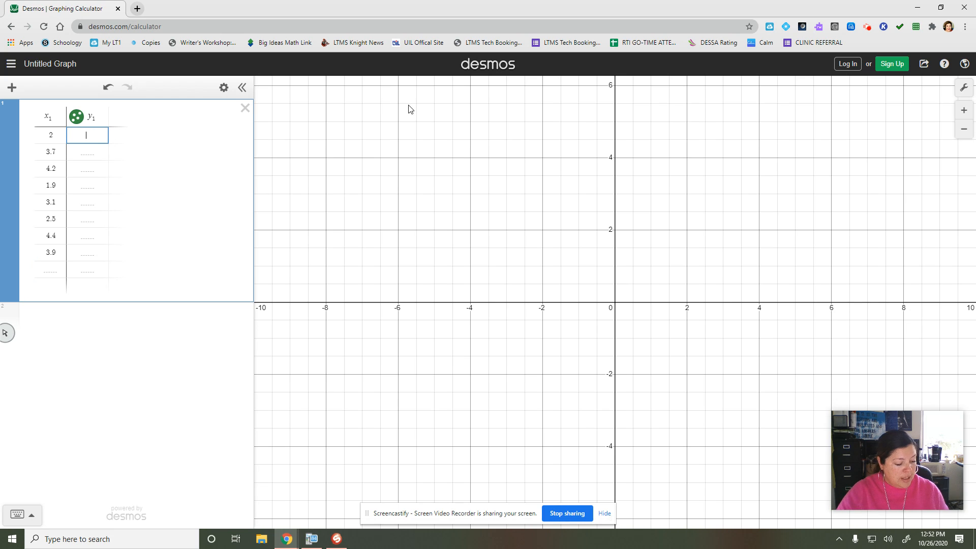
type("60")
key("Return")
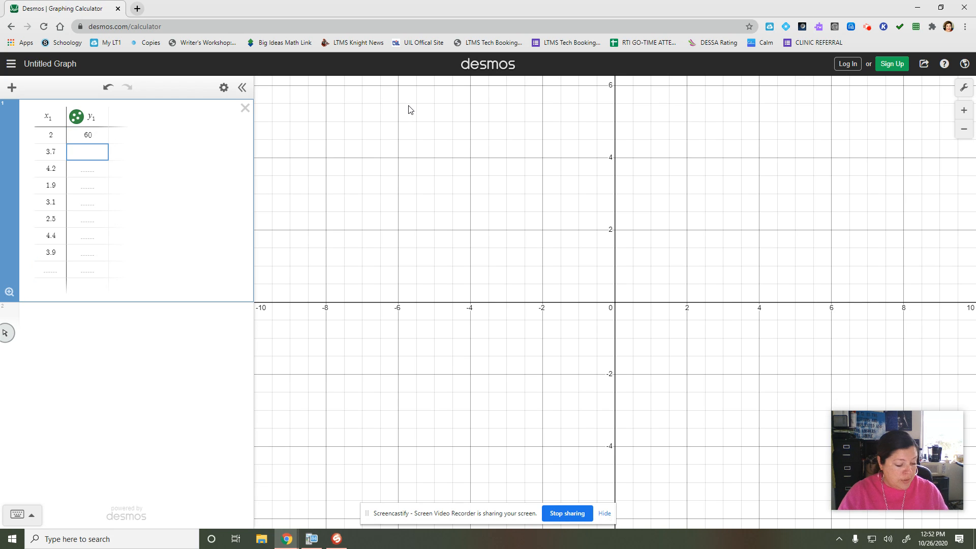
type("83")
key("Return")
type("84")
key("Return")
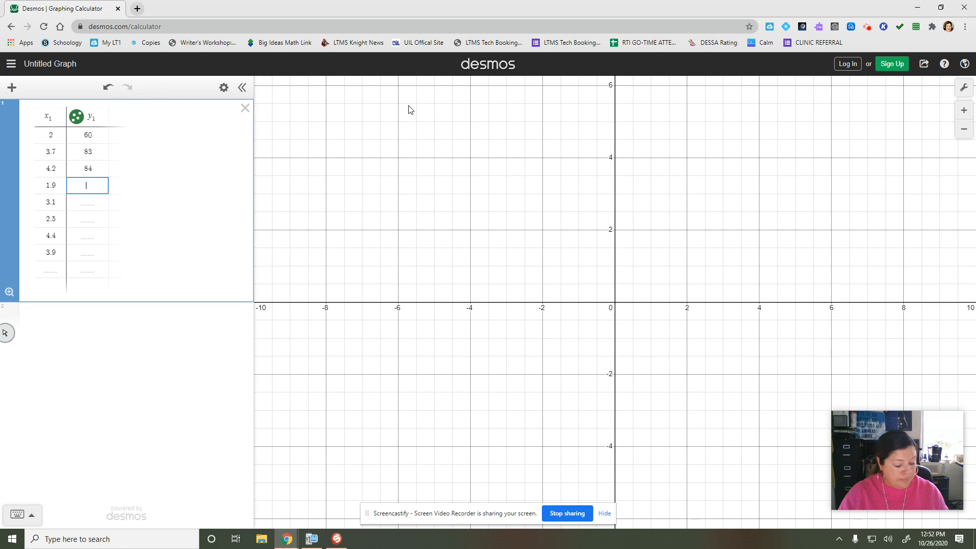
type("58")
key("Return")
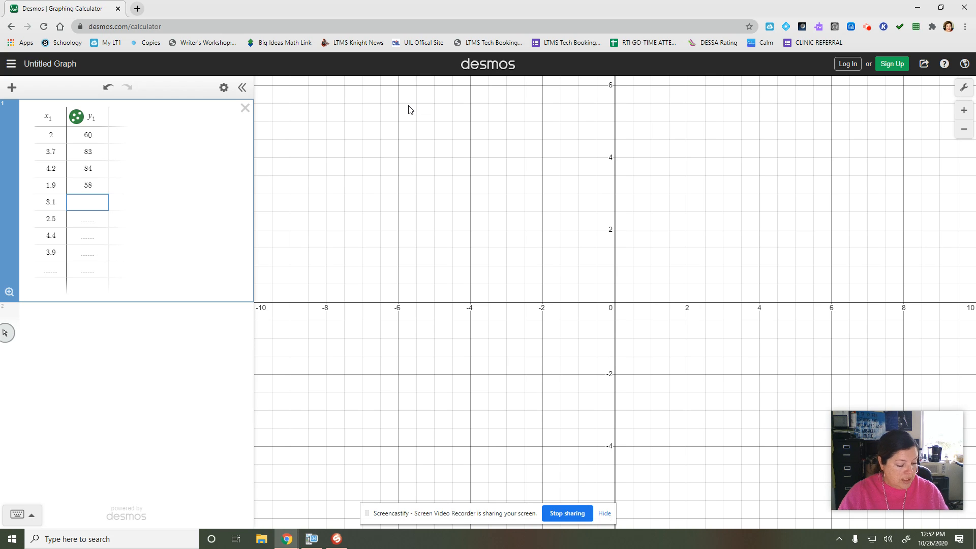
type("72")
key("Return")
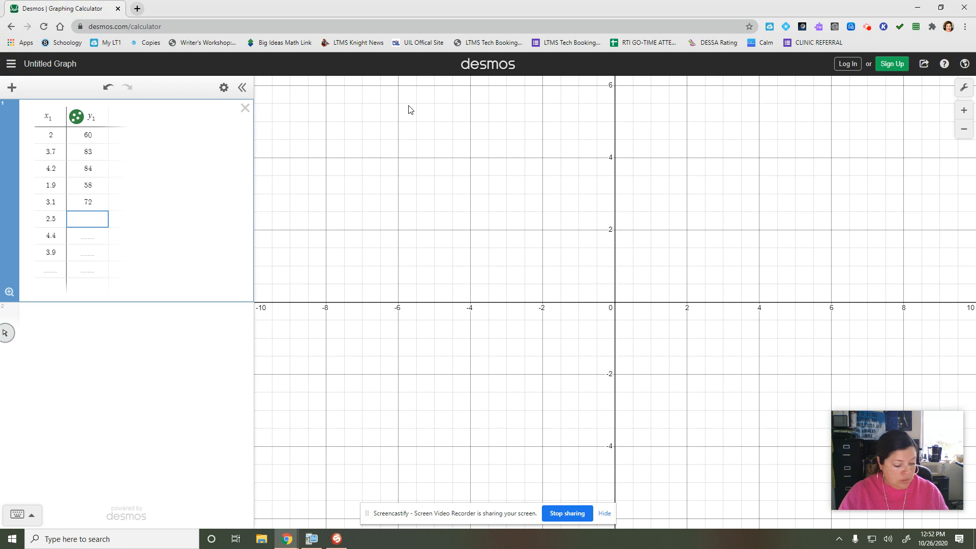
type("62")
key("Return")
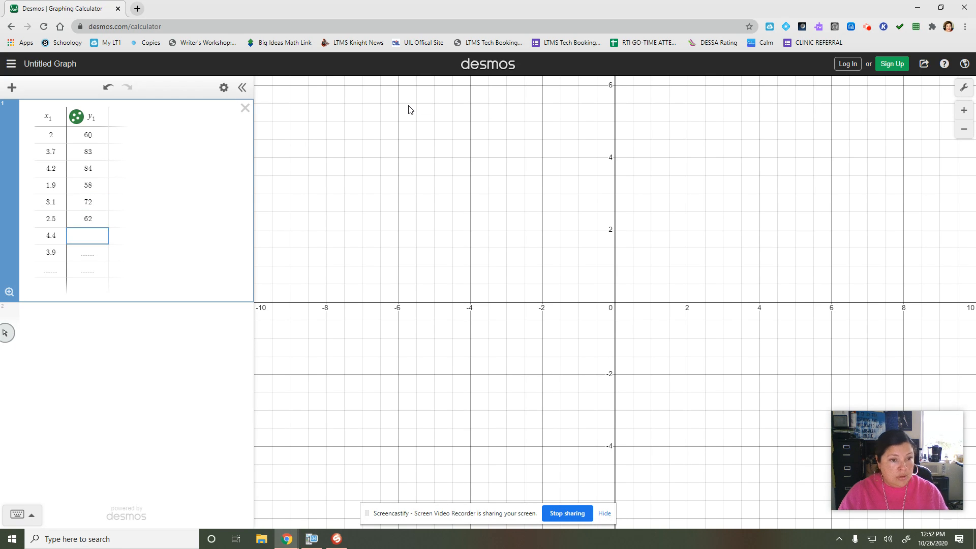
type("85")
key("Return")
type("85")
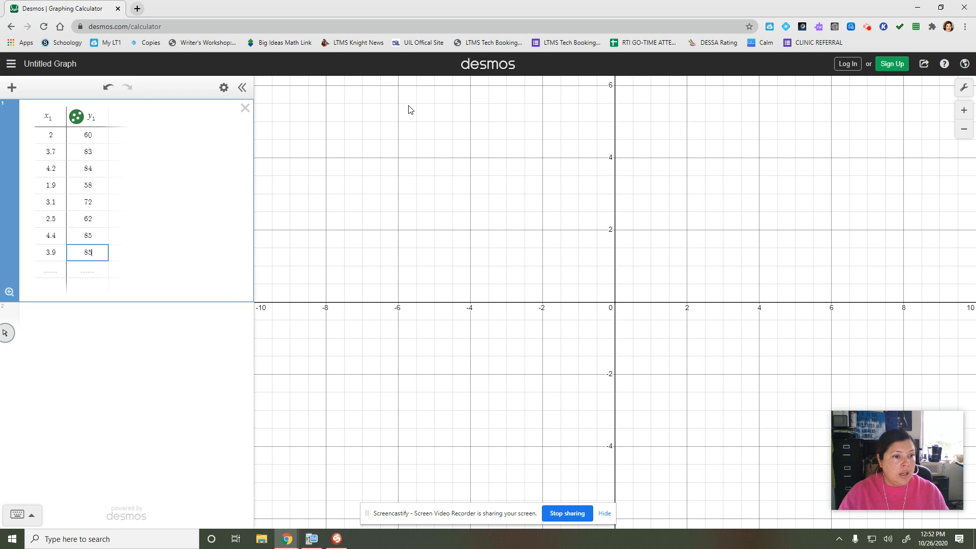
key("Return")
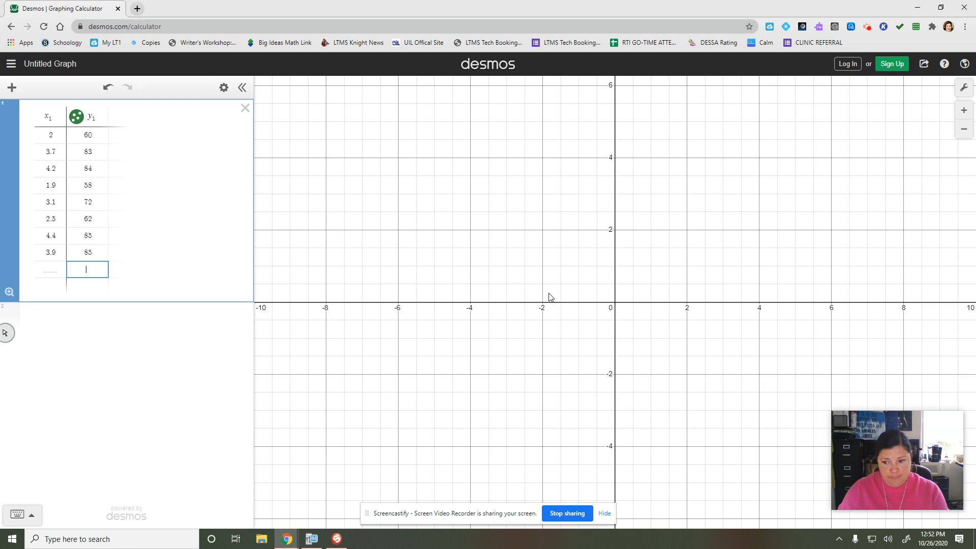
Step: Set the graph's x-axis range from 0 to 5 in the graph settings
left_click(965, 90)
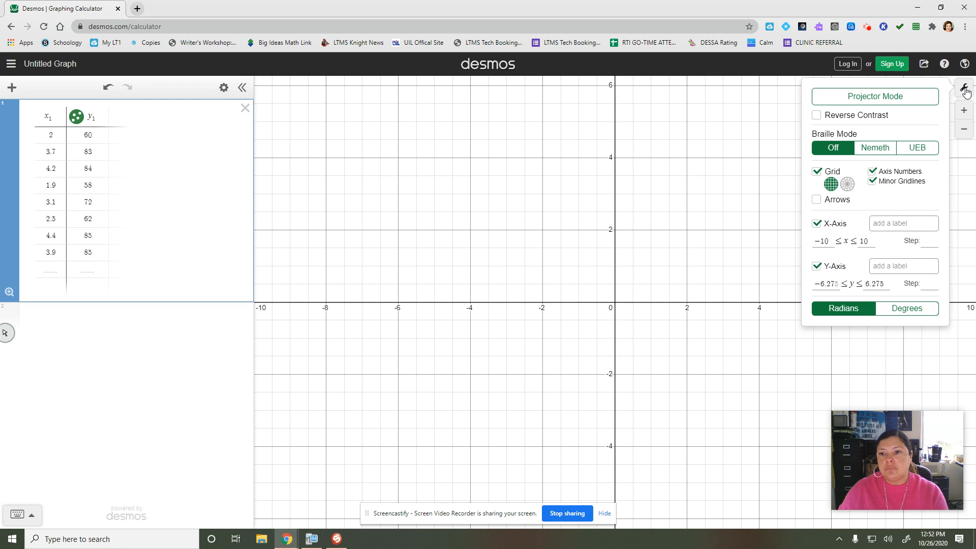
left_click(833, 241)
key("BackSpace")
key("BackSpace")
key("BackSpace")
type("0")
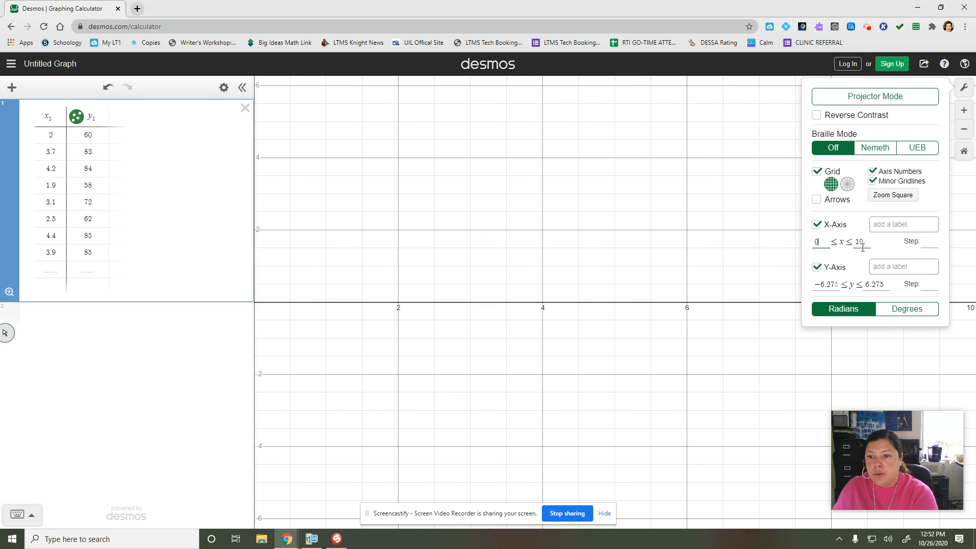
left_click_drag(864, 243, 857, 245)
type("5")
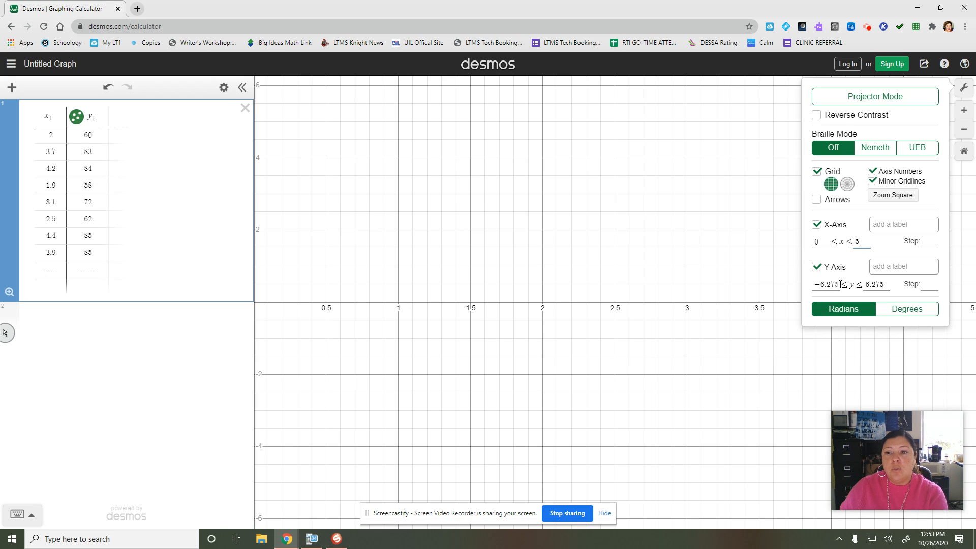
Step: Set the graph's y-axis range from 0 to 100 and close the graph settings
left_click_drag(841, 285, 815, 288)
type("0")
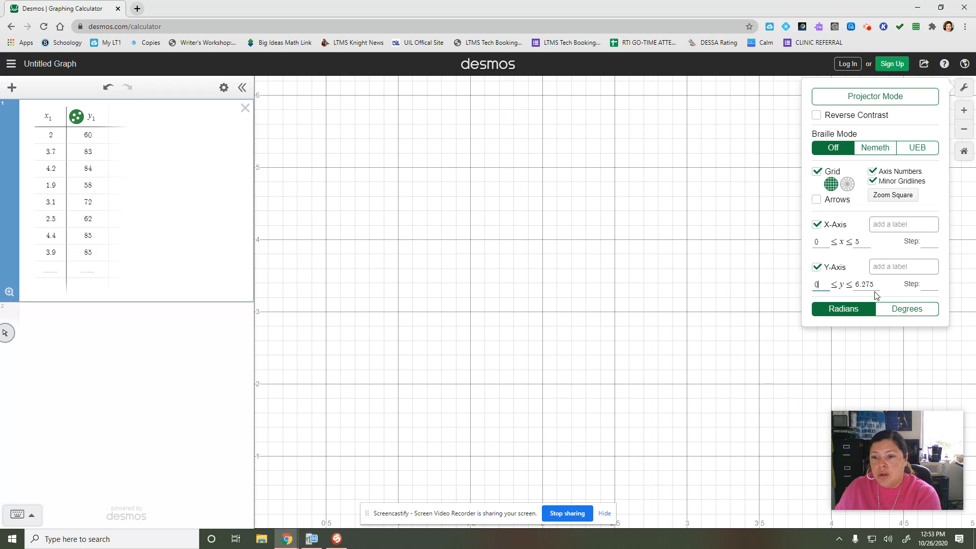
left_click_drag(881, 286, 856, 287)
type("100")
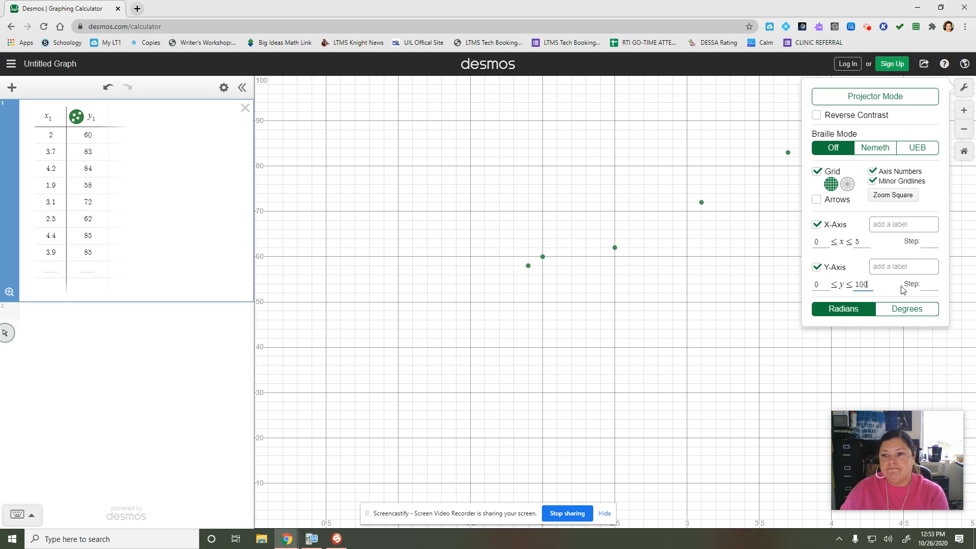
left_click(963, 89)
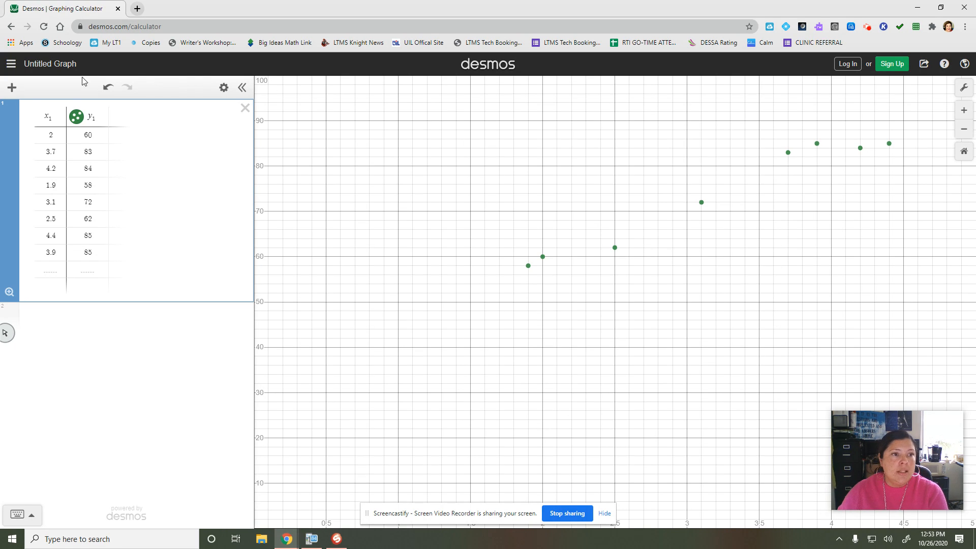
Step: Add a new expression below the table with the linear regression y₁ ~ mx₁ + b
left_click(12, 90)
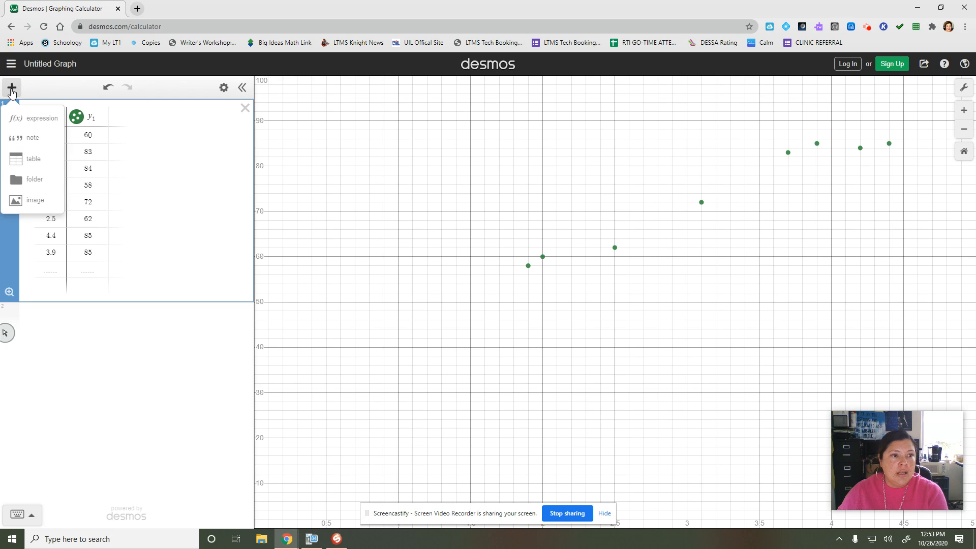
left_click(35, 118)
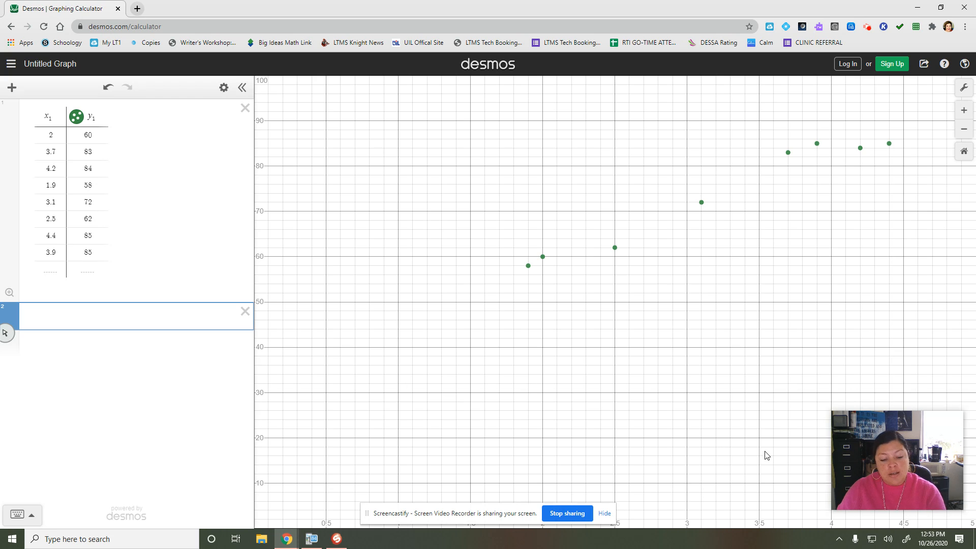
type("y_1")
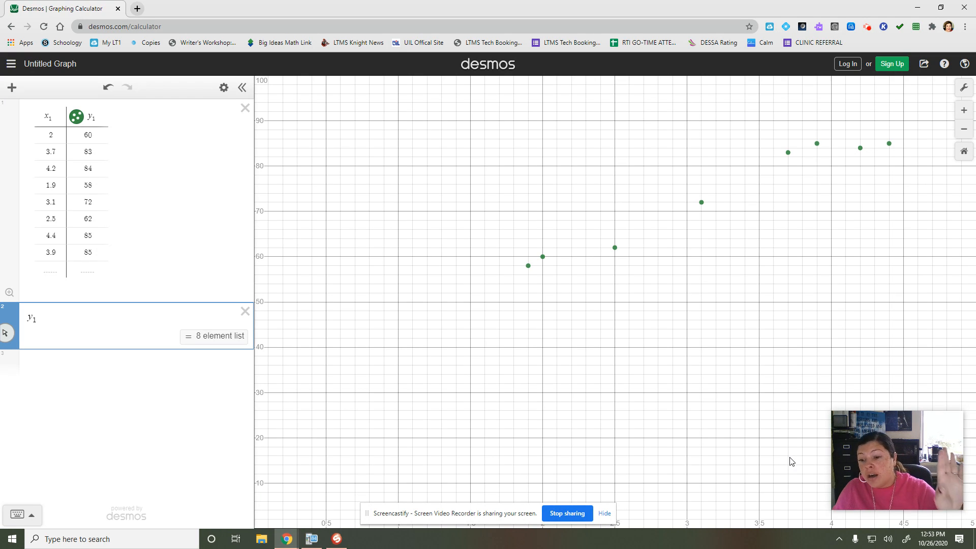
type("~")
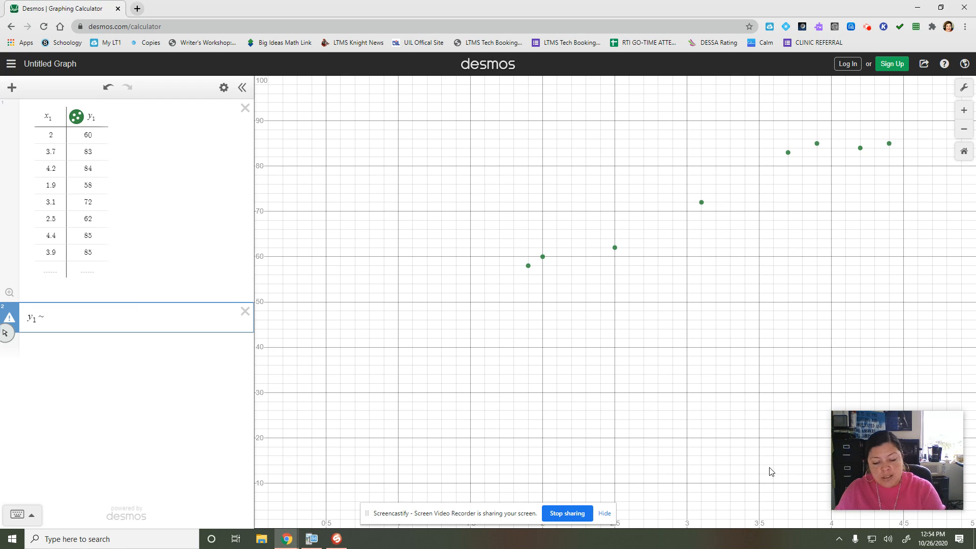
type("mx_1")
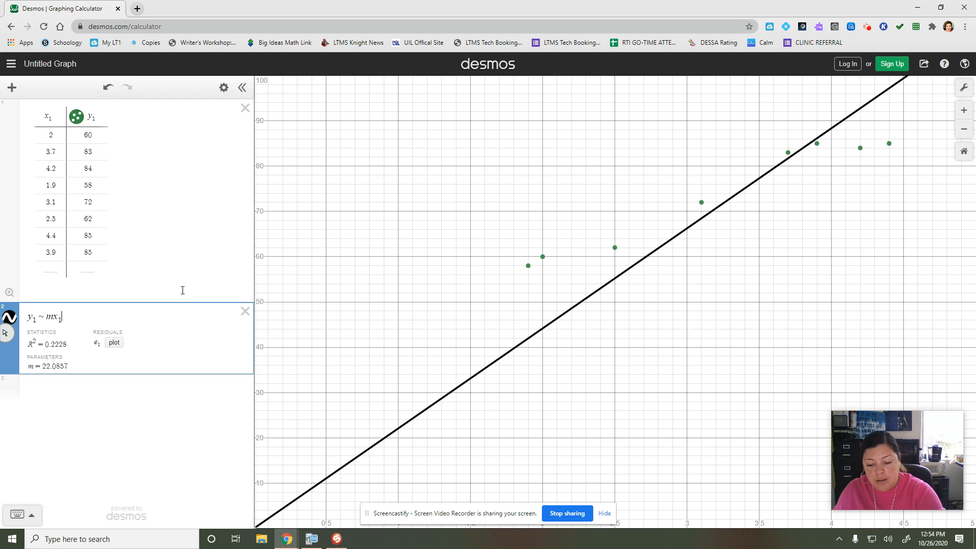
type("+b")
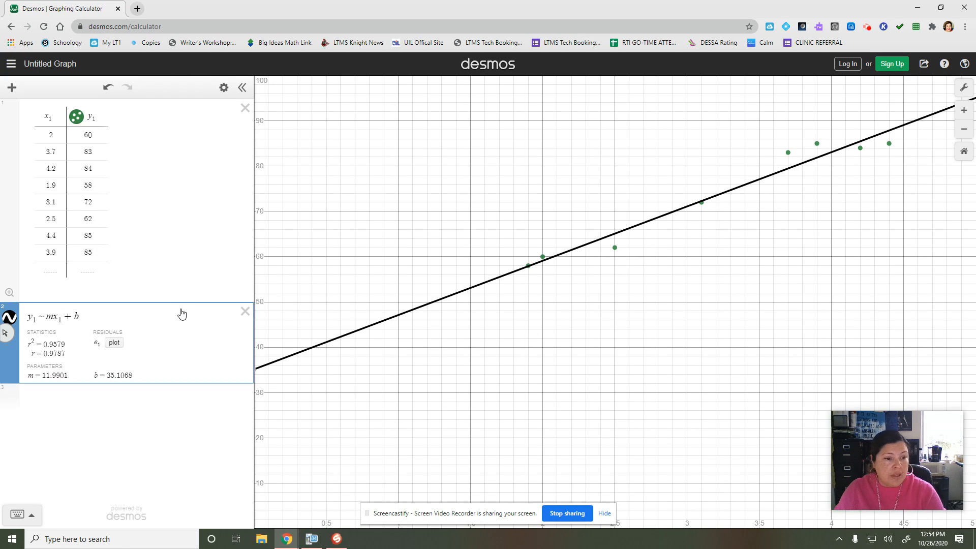